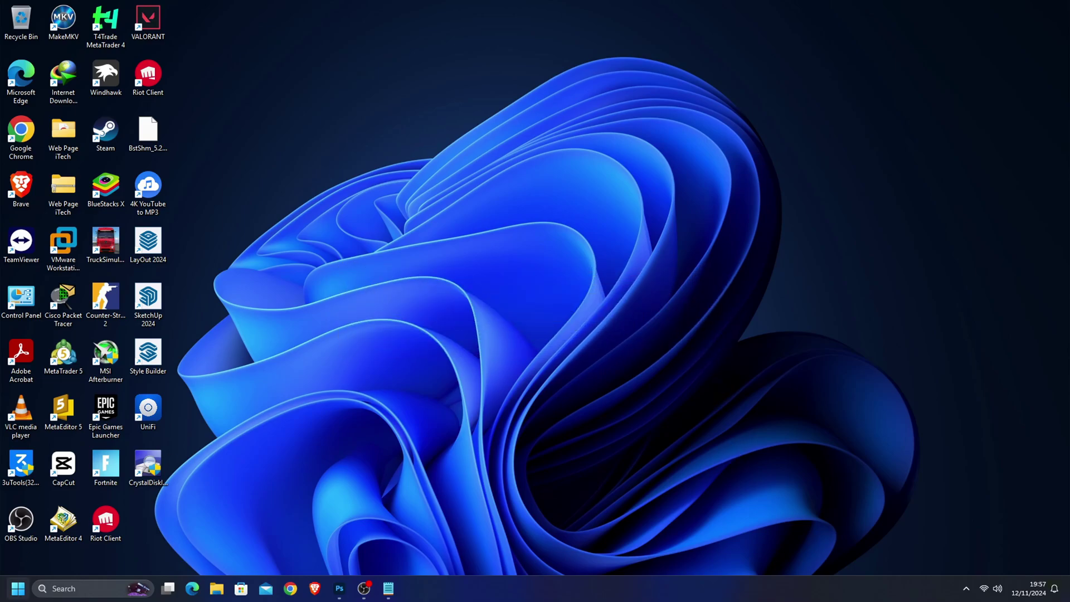
- Search for cmd and launch Command Prompt as administrator
key(super+s)
text(cmd)
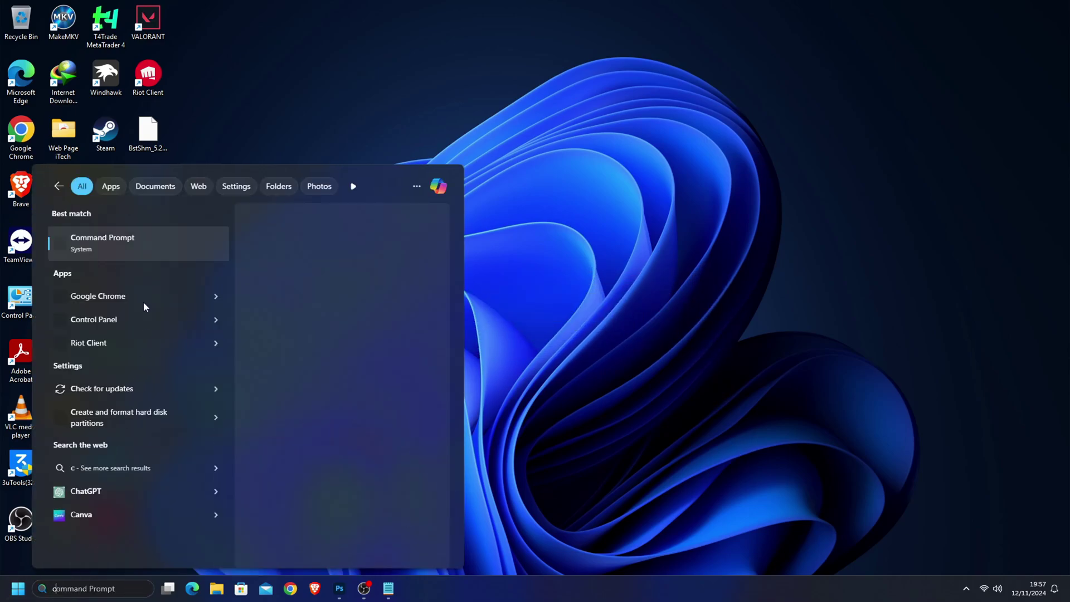
right_click(123, 250)
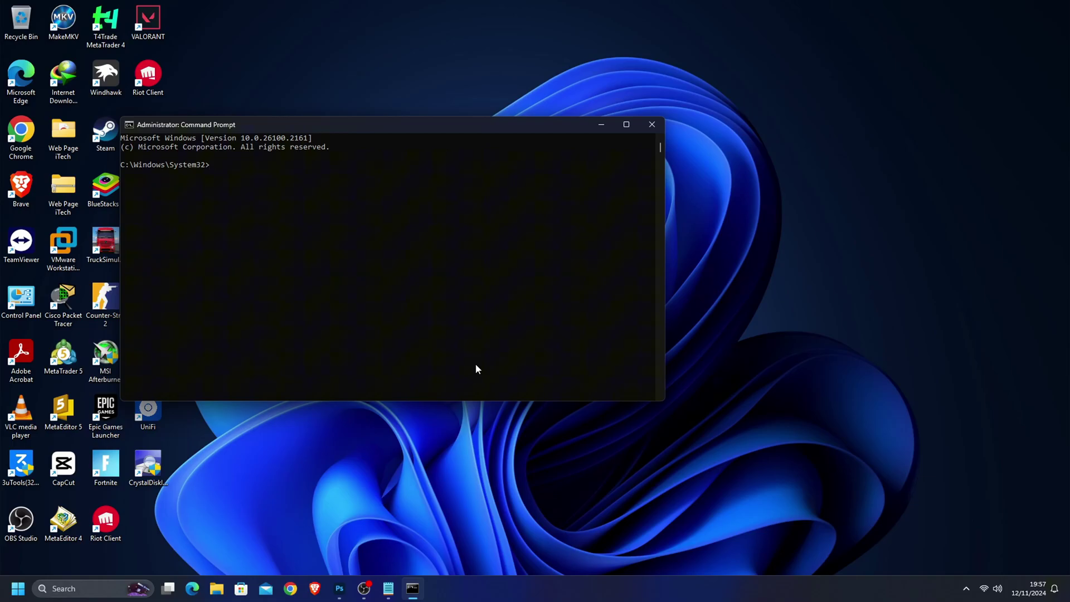
- Copy the 'DISM.exe /Online /Cleanup-image /Restorehealth' line from Notepad, then minimize Notepad
click(388, 589)
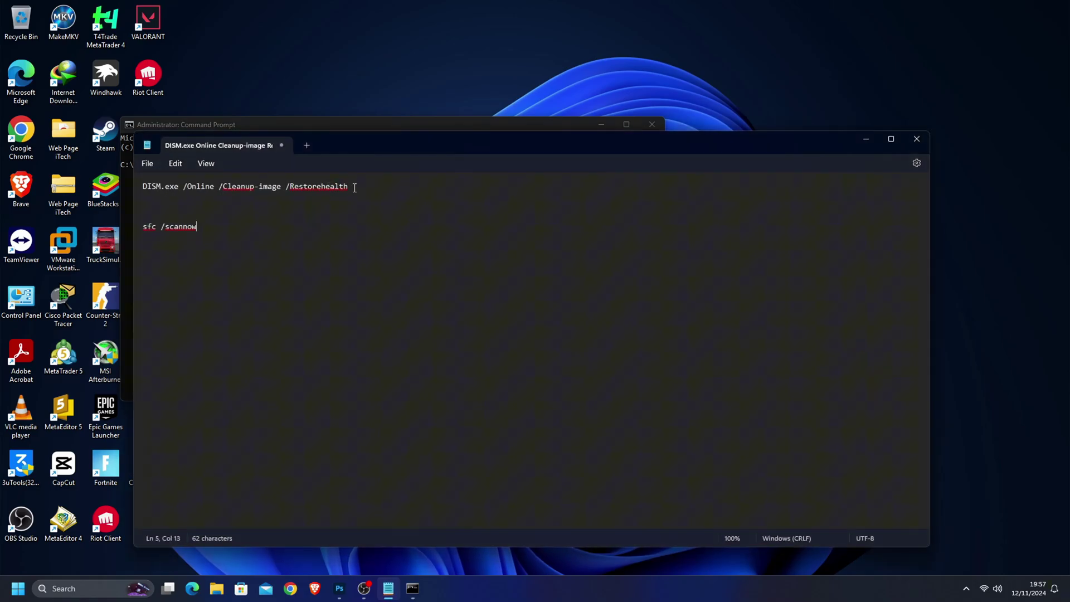
drag(353, 186, 139, 185)
right_click(169, 189)
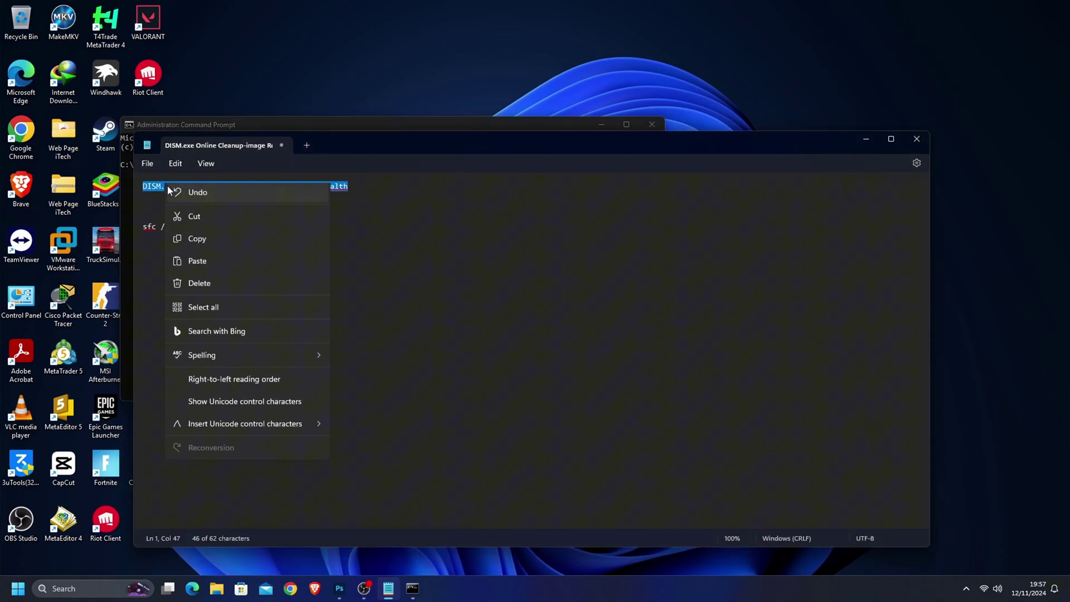
click(219, 245)
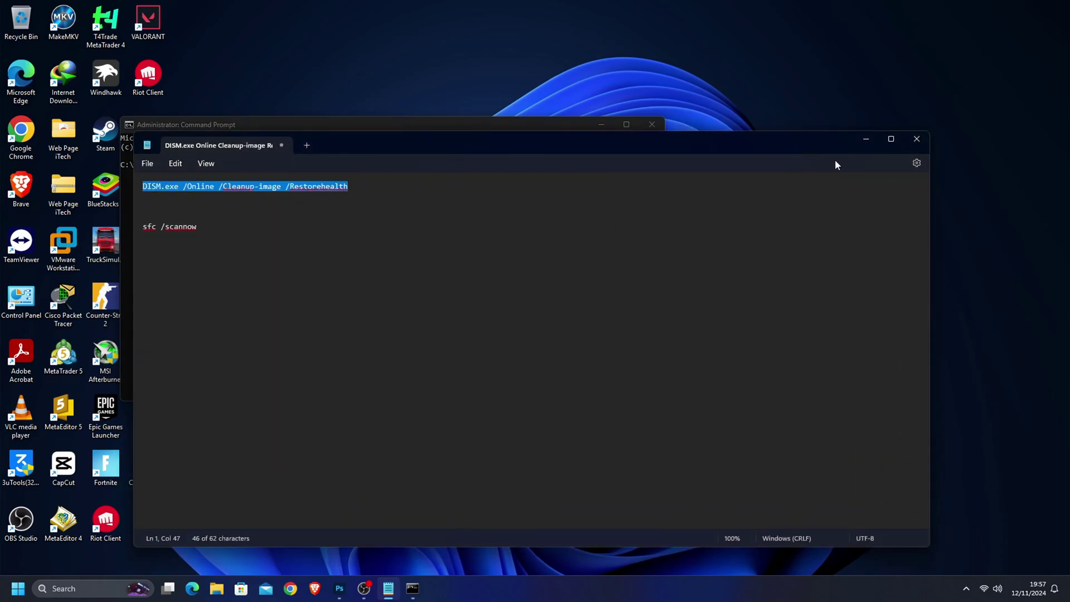
click(869, 138)
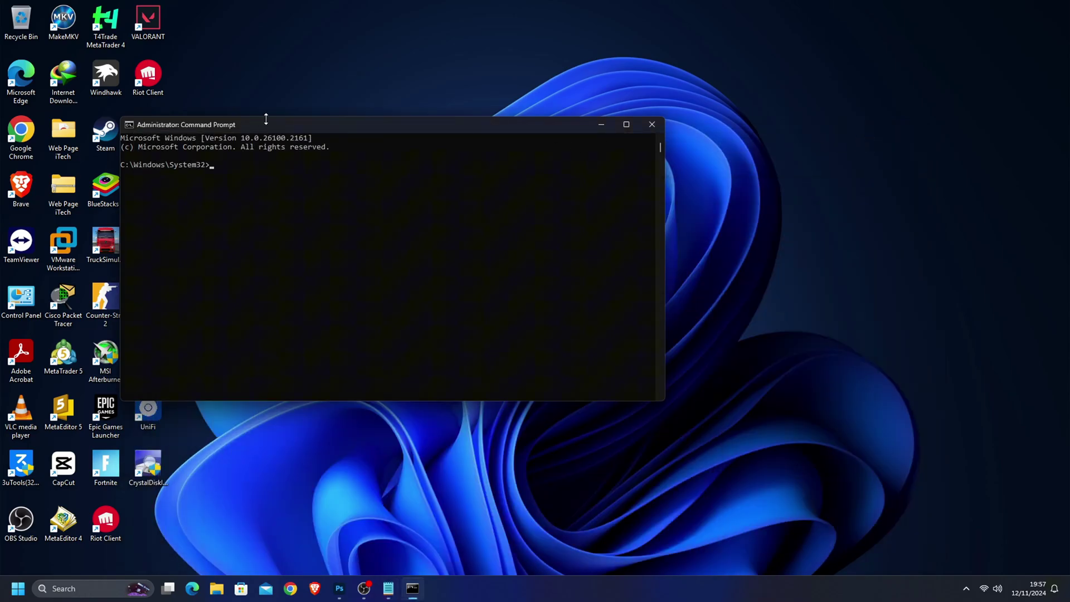
- Paste and run 'DISM.exe /Online /Cleanup-image /Restorehealth', waiting for 100% completion
key(ctrl+v)
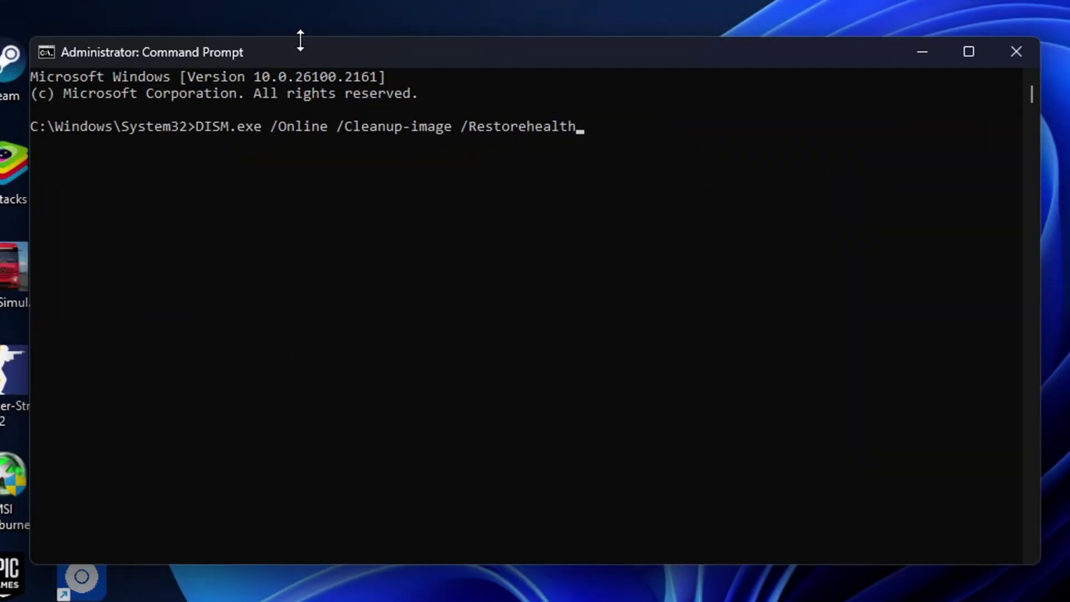
key(Return)
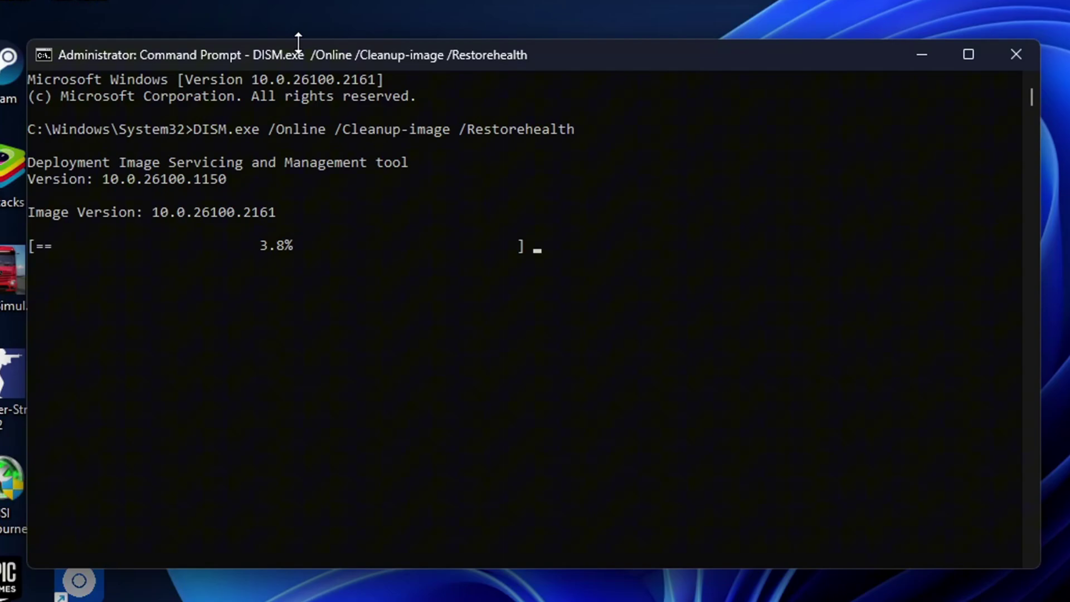
drag(298, 39, 298, 44)
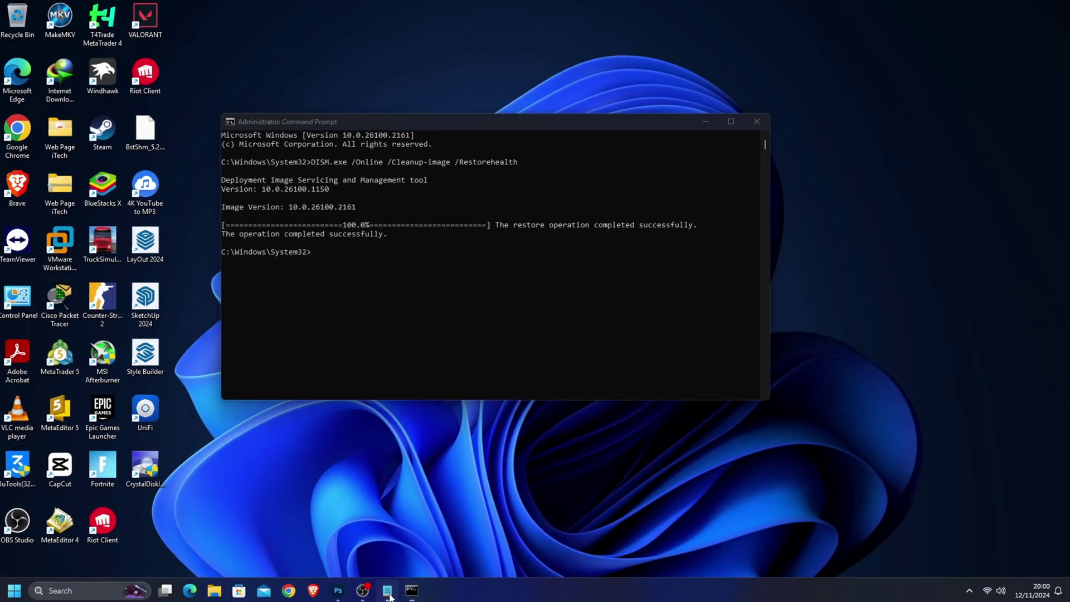
- Copy the 'sfc /scannow' line from Notepad, then minimize Notepad
click(388, 591)
drag(201, 228, 143, 228)
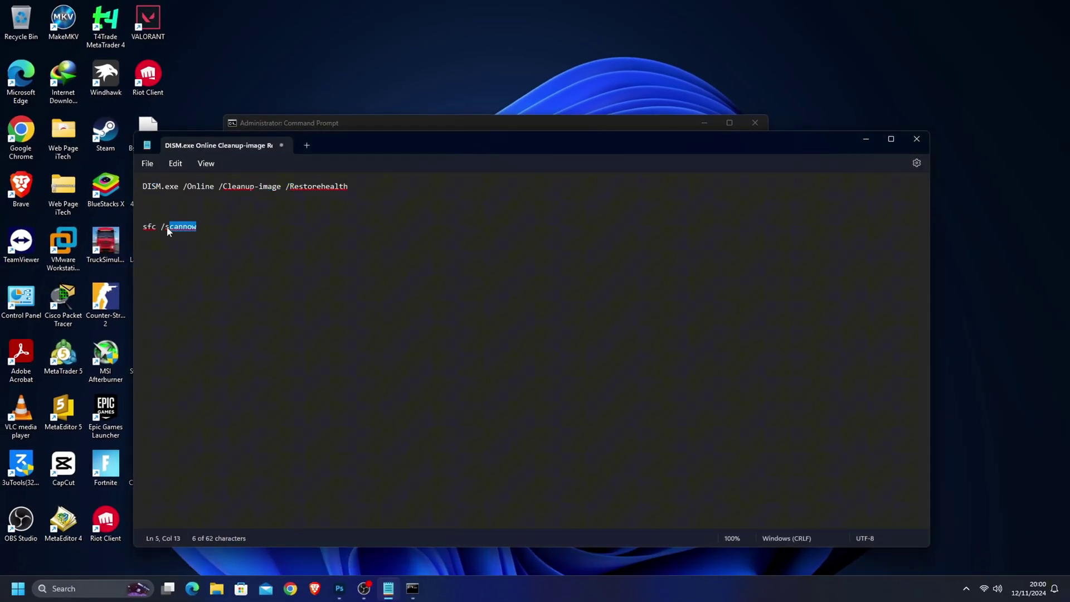
right_click(157, 231)
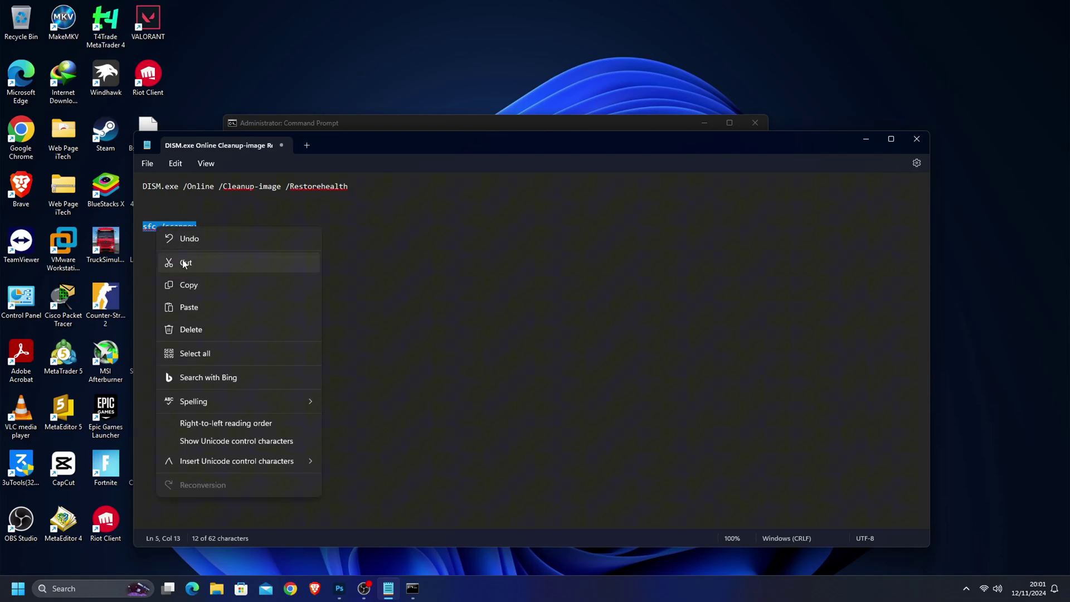
click(198, 287)
click(866, 139)
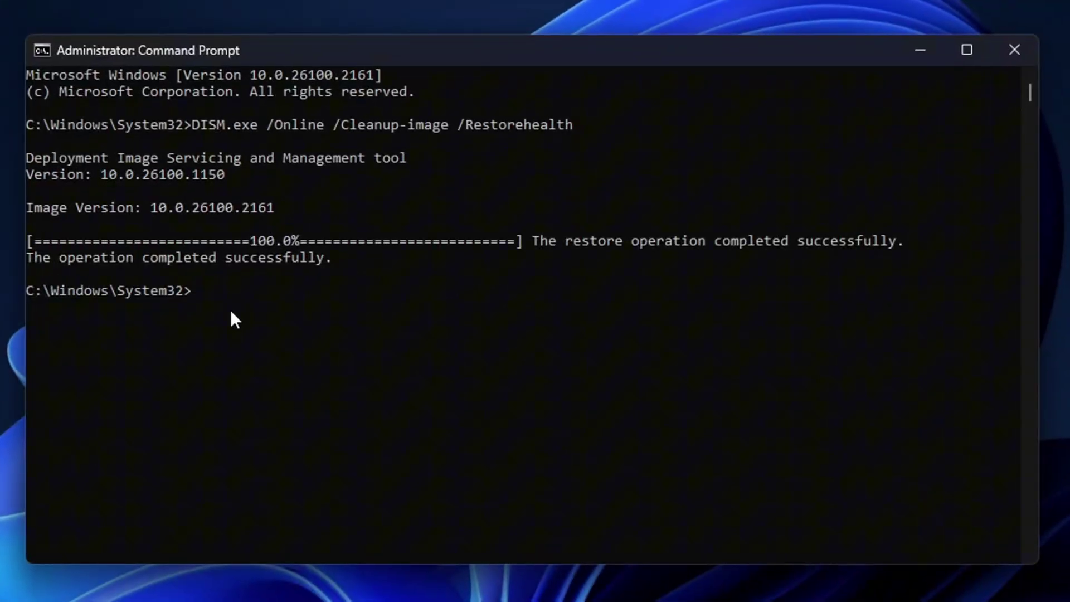
- Paste 'sfc /scannow' into the console and run it
right_click(231, 310)
key(Return)
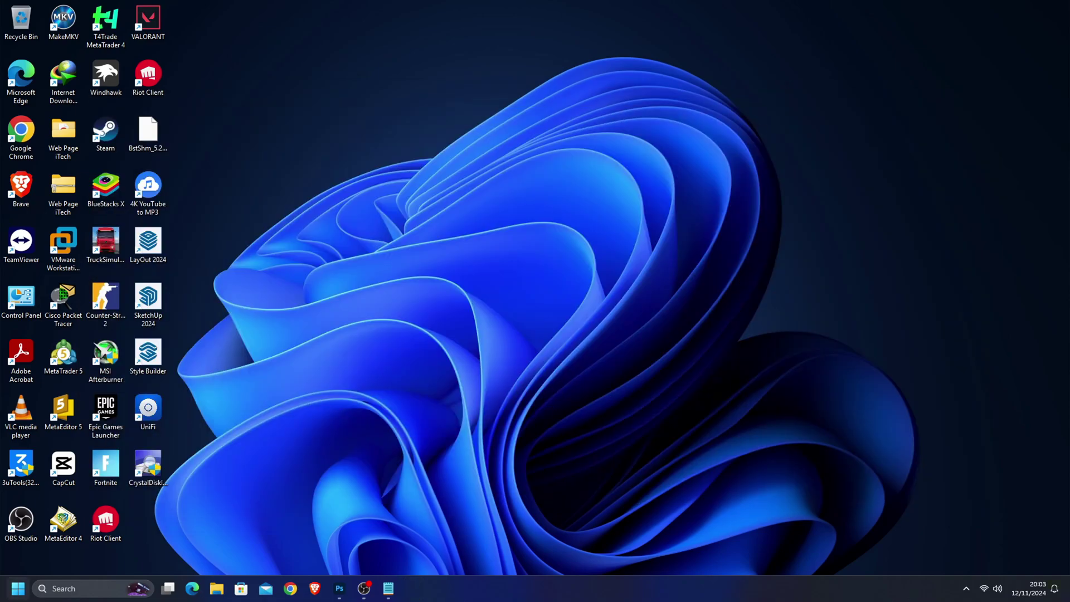
click(18, 589)
click(10, 563)
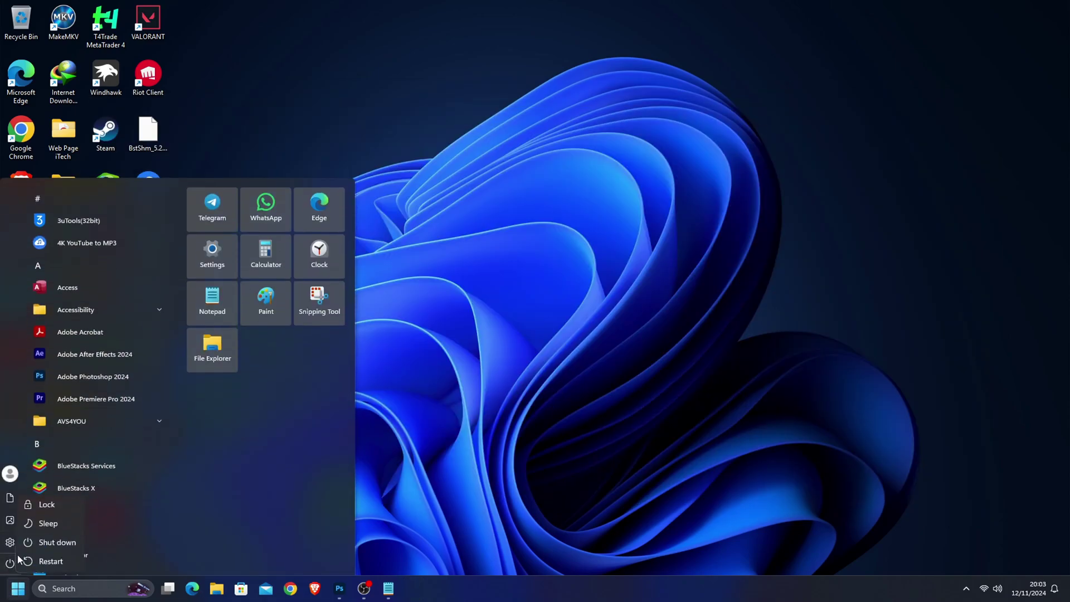
click(51, 562)
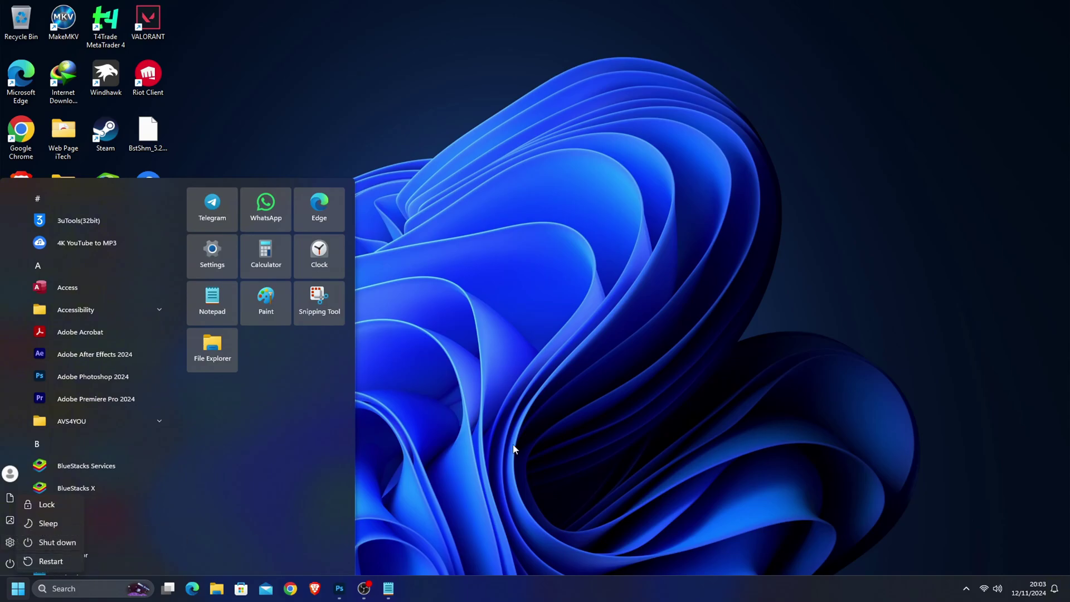
click(588, 369)
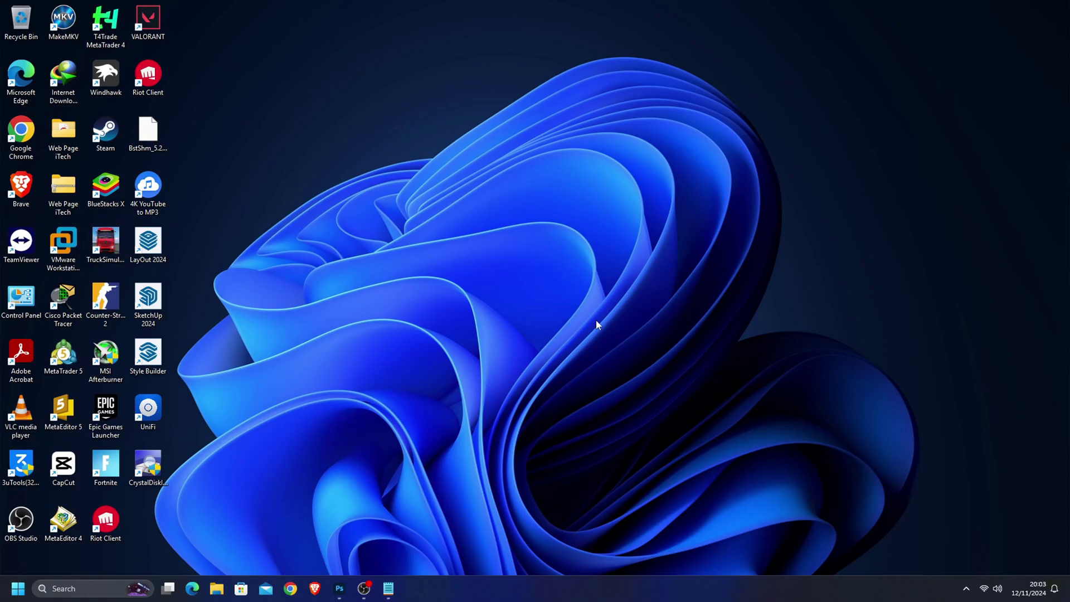